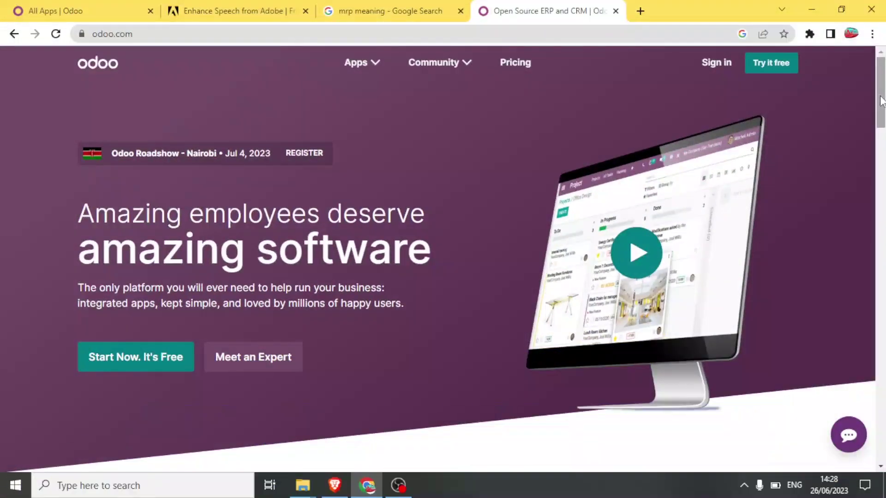
{"action": "mouse_move", "coordinate": [882, 97]}
{"action": "left_mouse_down"}
{"action": "mouse_move", "coordinate": [881, 161]}
{"action": "mouse_move", "coordinate": [881, 69]}
{"action": "left_mouse_up"}
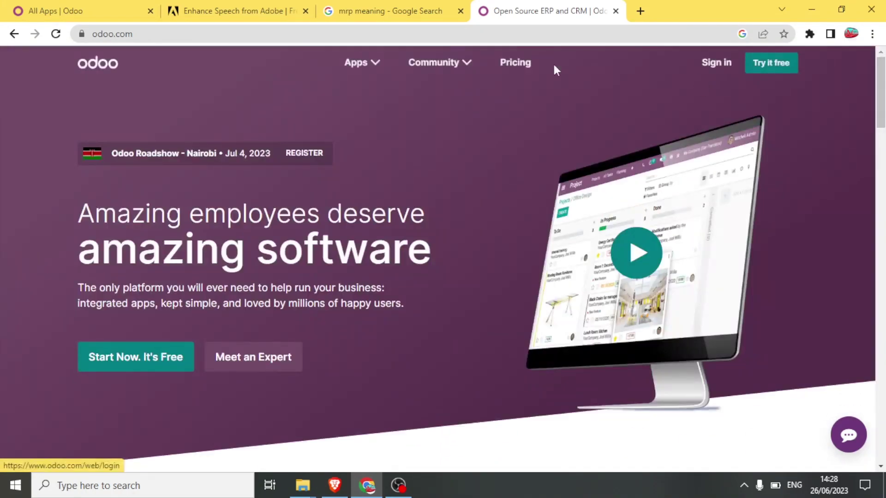
Step: Switch to the 'All Apps | Odoo' page listing apps by category
{"action": "left_click", "coordinate": [80, 10]}
{"action": "scroll", "coordinate": [443, 250], "scroll_direction": "down", "scroll_amount": 1}
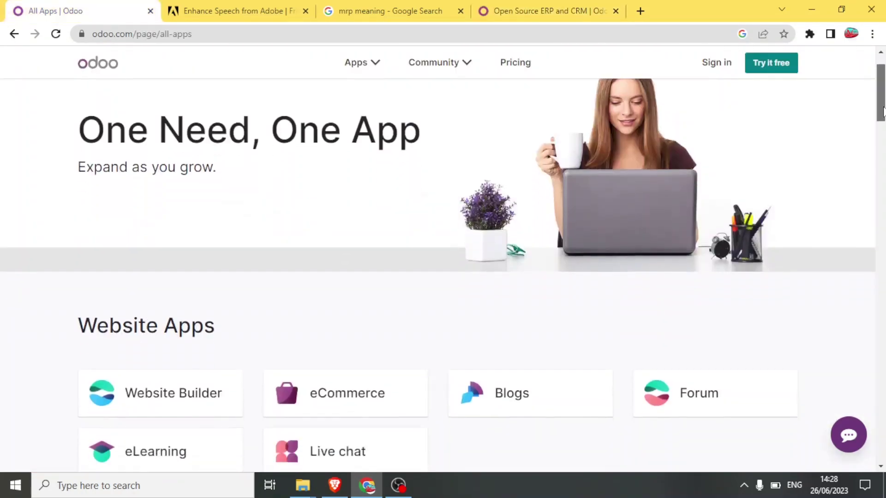
{"action": "left_click_drag", "start_coordinate": [882, 111], "coordinate": [883, 159]}
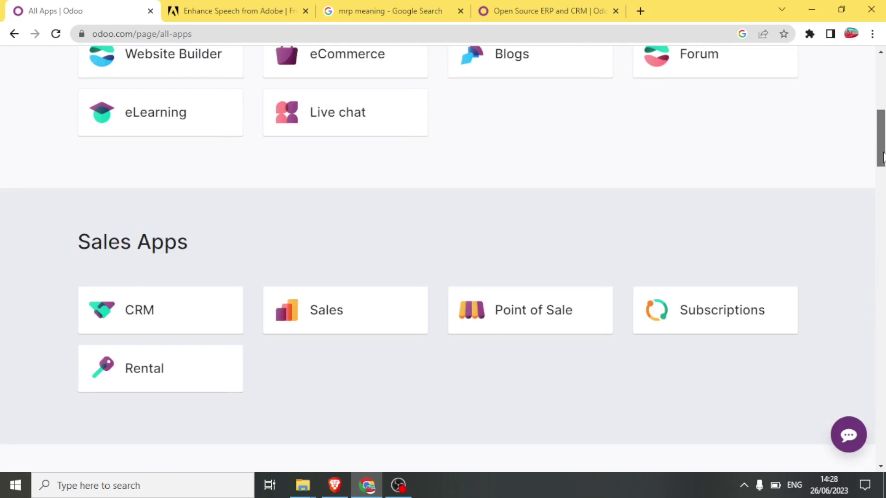
{"action": "left_click_drag", "start_coordinate": [883, 160], "coordinate": [882, 185]}
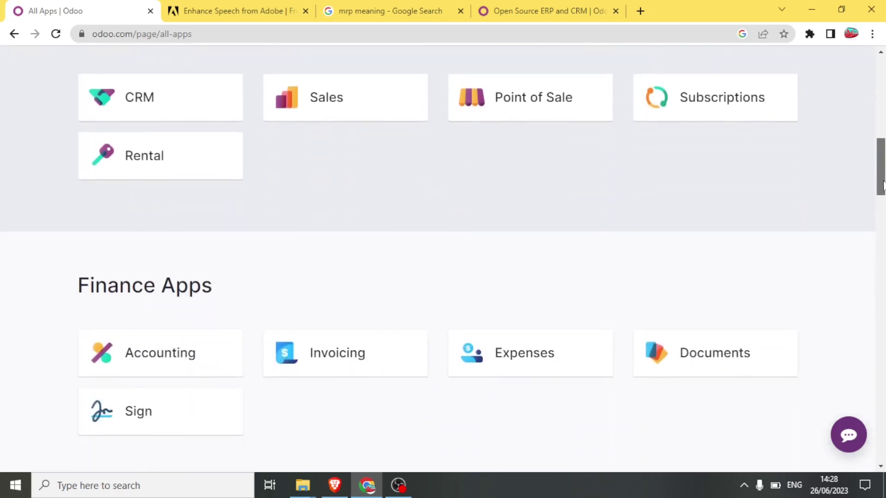
{"action": "left_click_drag", "start_coordinate": [883, 186], "coordinate": [883, 216]}
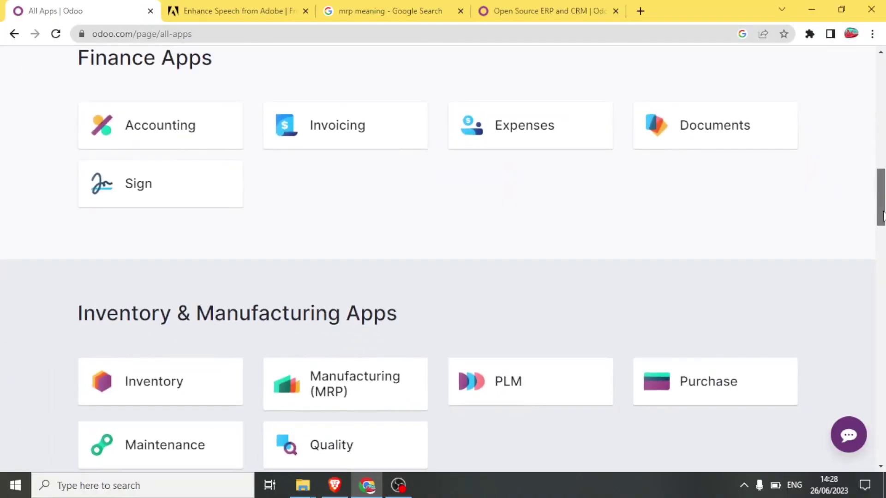
{"action": "left_click_drag", "start_coordinate": [882, 215], "coordinate": [883, 248]}
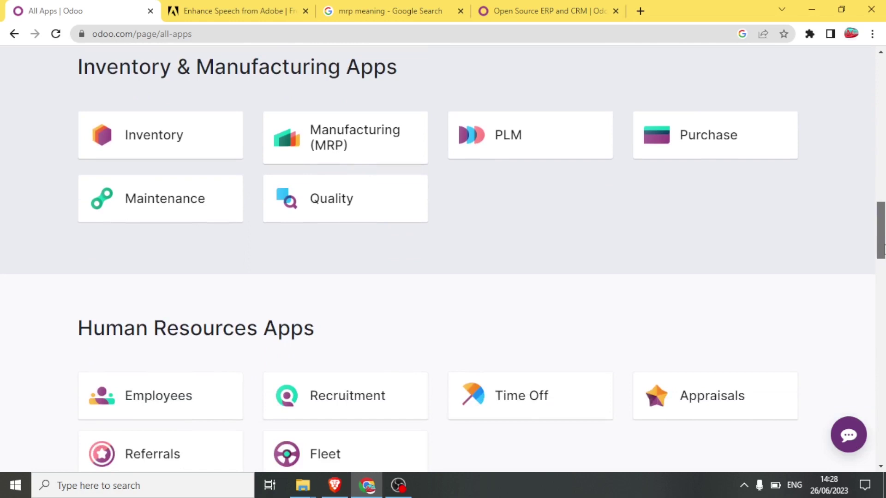
{"action": "left_click_drag", "start_coordinate": [883, 249], "coordinate": [883, 255]}
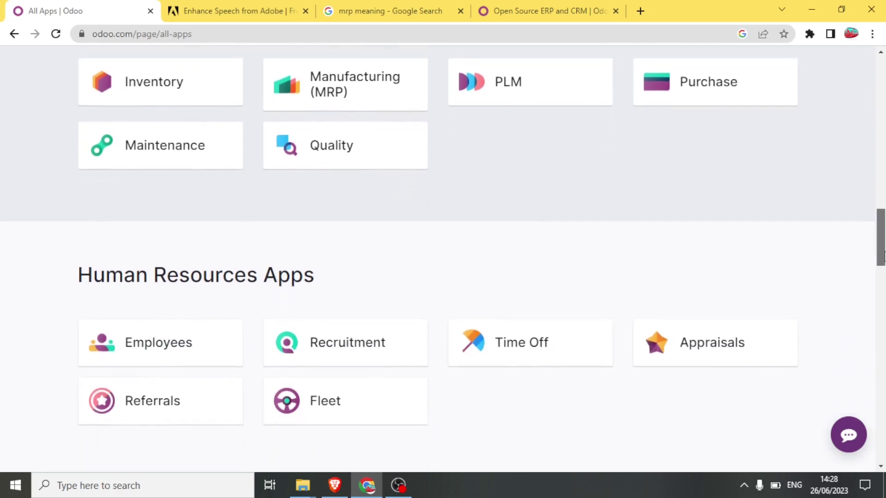
{"action": "left_click_drag", "start_coordinate": [883, 255], "coordinate": [882, 284]}
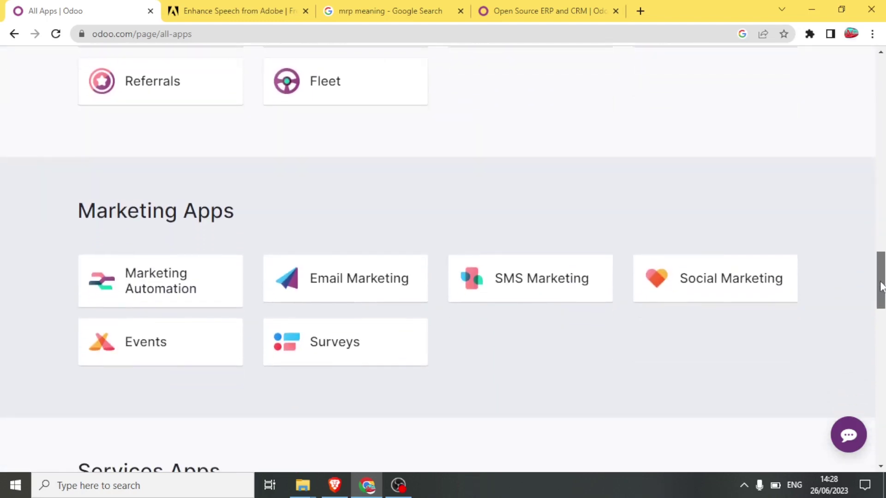
{"action": "left_click_drag", "start_coordinate": [882, 284], "coordinate": [883, 313]}
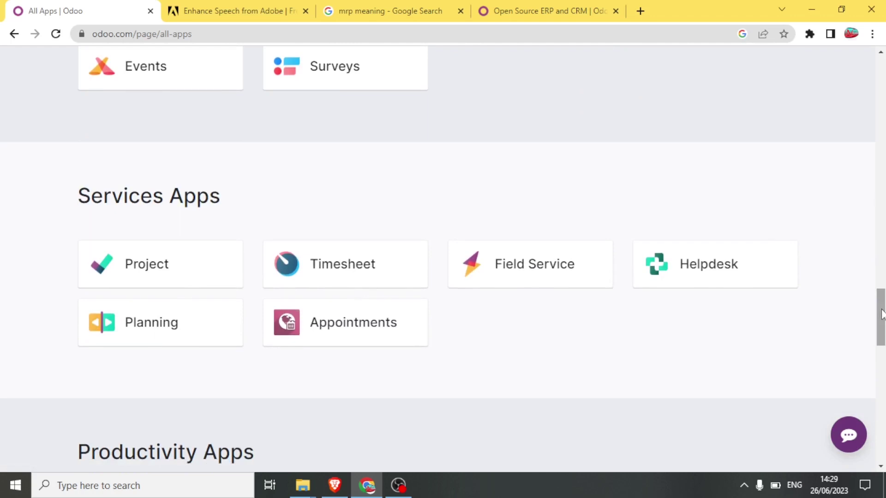
{"action": "mouse_move", "coordinate": [883, 313]}
{"action": "left_mouse_down"}
{"action": "mouse_move", "coordinate": [883, 350]}
{"action": "mouse_move", "coordinate": [874, 154]}
{"action": "mouse_move", "coordinate": [881, 83]}
{"action": "left_mouse_up"}
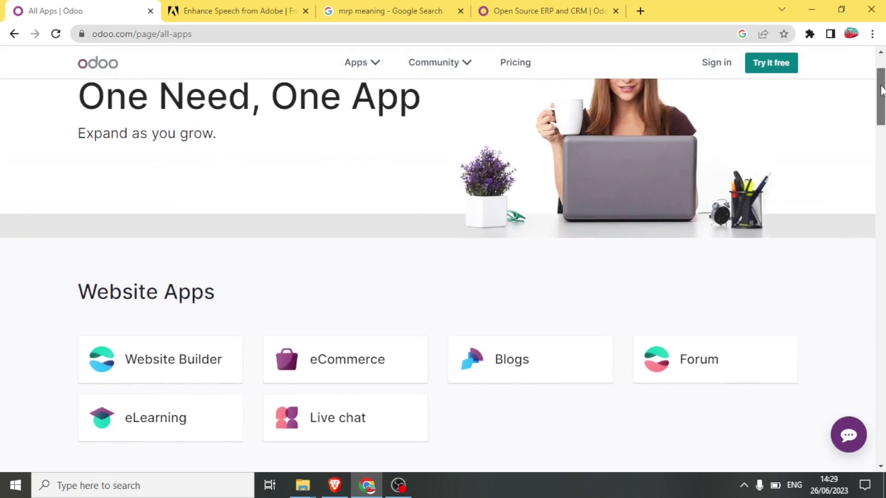
{"action": "left_click_drag", "start_coordinate": [881, 86], "coordinate": [882, 70]}
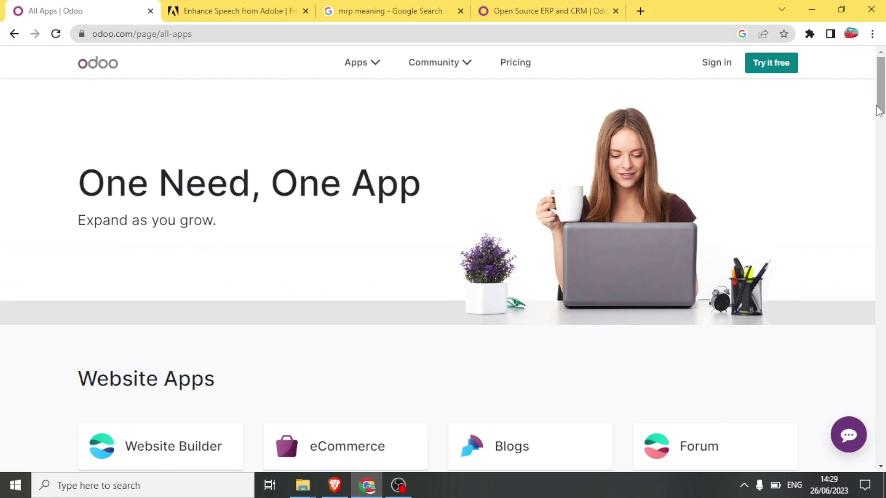
Step: Start an Odoo free trial and continue to the sign-up form with the chosen app
{"action": "left_click", "coordinate": [773, 66]}
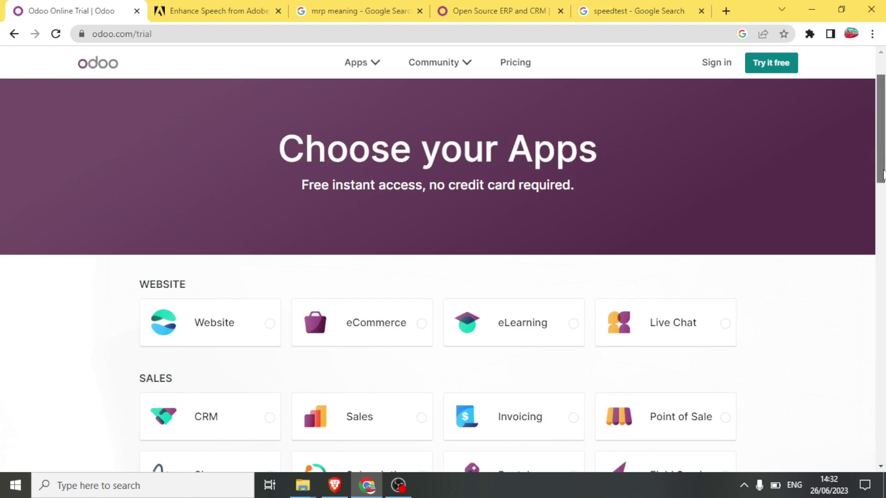
{"action": "mouse_move", "coordinate": [880, 148]}
{"action": "left_mouse_down"}
{"action": "mouse_move", "coordinate": [879, 259]}
{"action": "mouse_move", "coordinate": [880, 76]}
{"action": "left_mouse_up"}
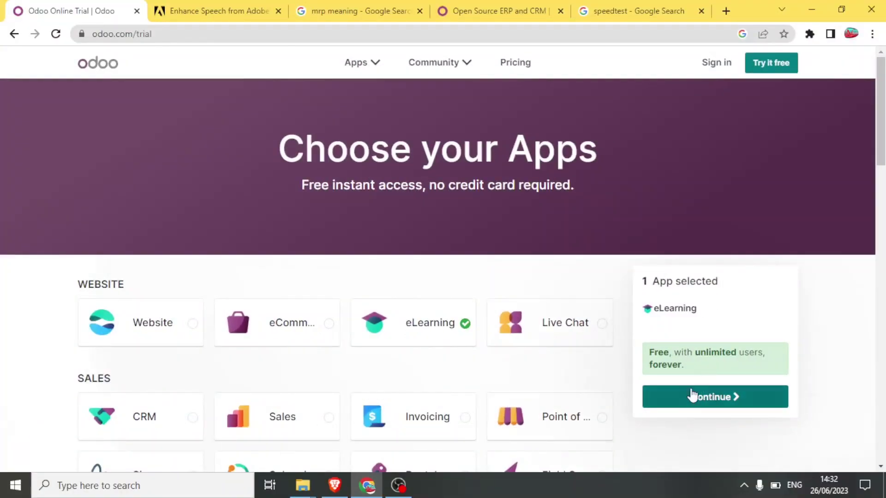
{"action": "left_click", "coordinate": [696, 403]}
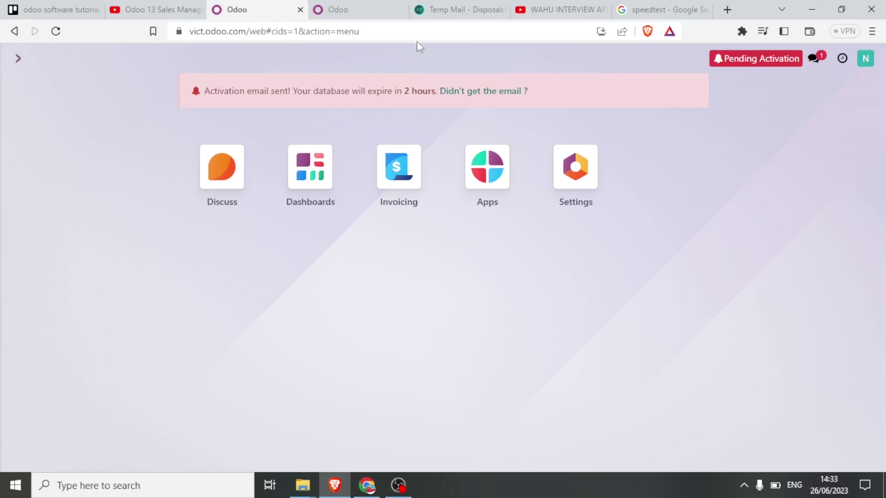
Step: Switch to the second trial database, open Apps, and show the Services category
{"action": "left_click", "coordinate": [347, 9]}
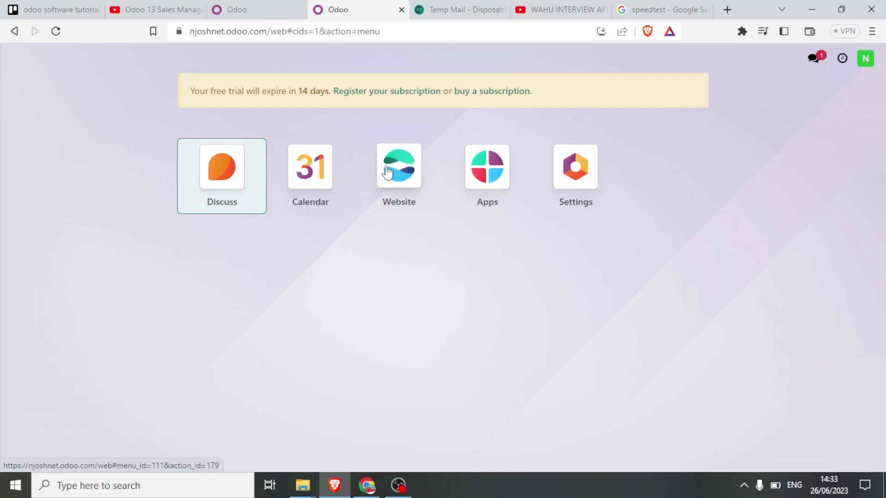
{"action": "left_click", "coordinate": [494, 171]}
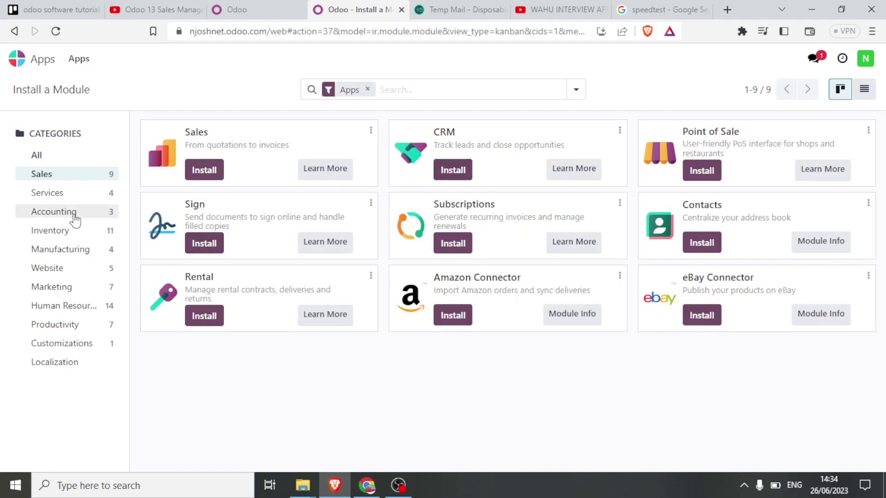
{"action": "left_click", "coordinate": [58, 196]}
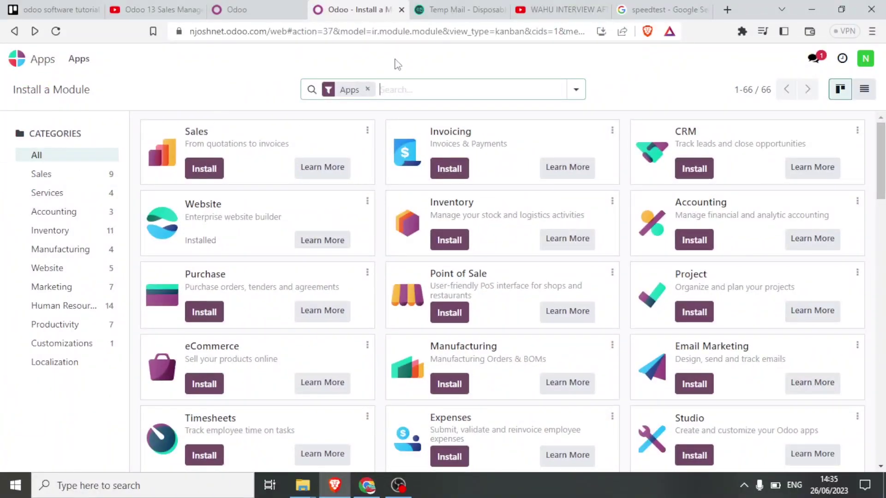
Step: Search the app catalogue for 'contacts' and confirm installing the Contacts app
{"action": "left_click", "coordinate": [400, 89]}
{"action": "type", "text": "con"}
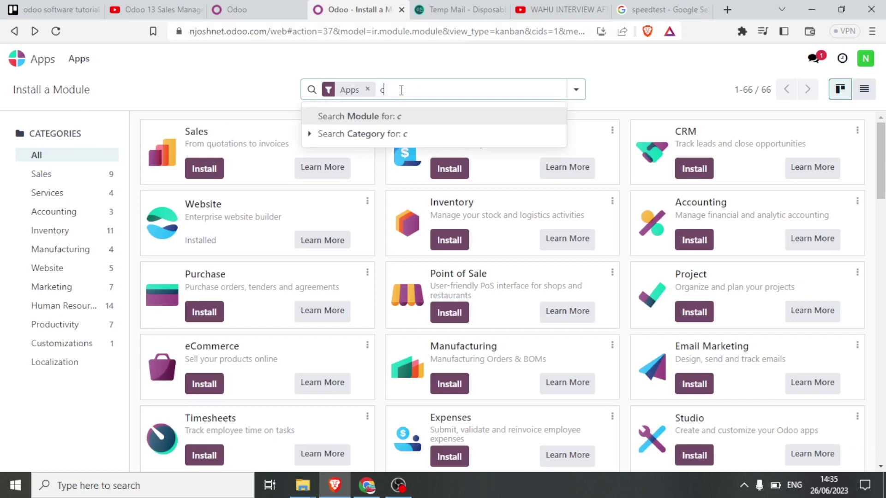
{"action": "type", "text": "tacts"}
{"action": "key", "text": "Return"}
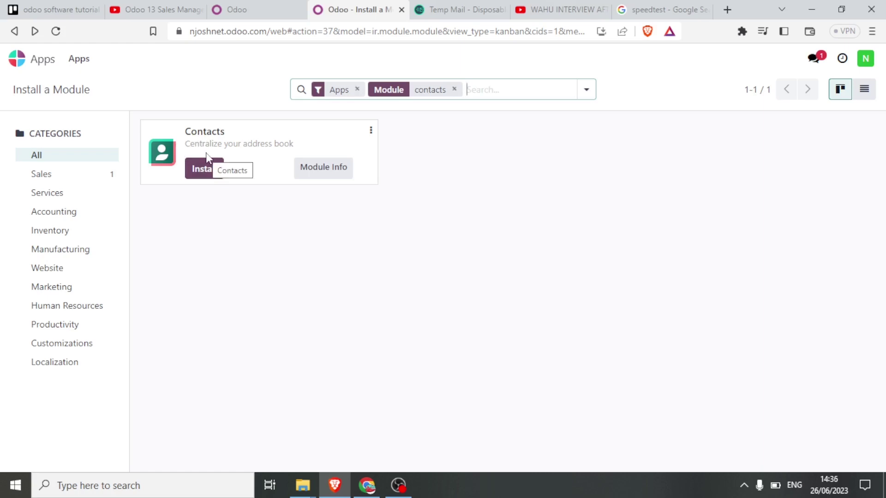
{"action": "left_click", "coordinate": [205, 167]}
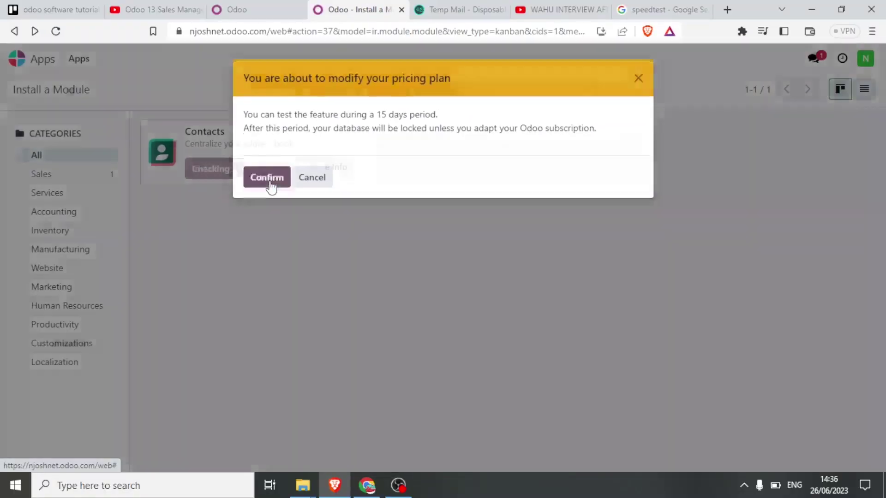
{"action": "left_click", "coordinate": [268, 180]}
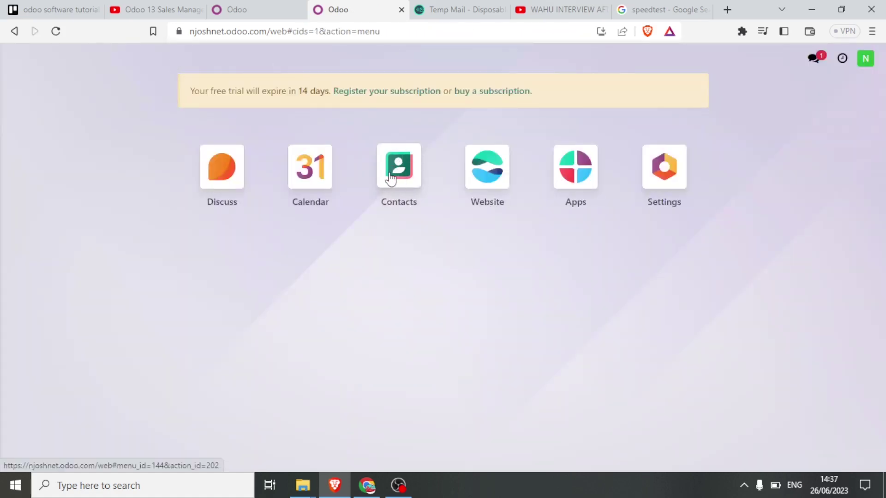
Step: Open Contacts in list view and start a new contact set to Individual
{"action": "left_click", "coordinate": [391, 179]}
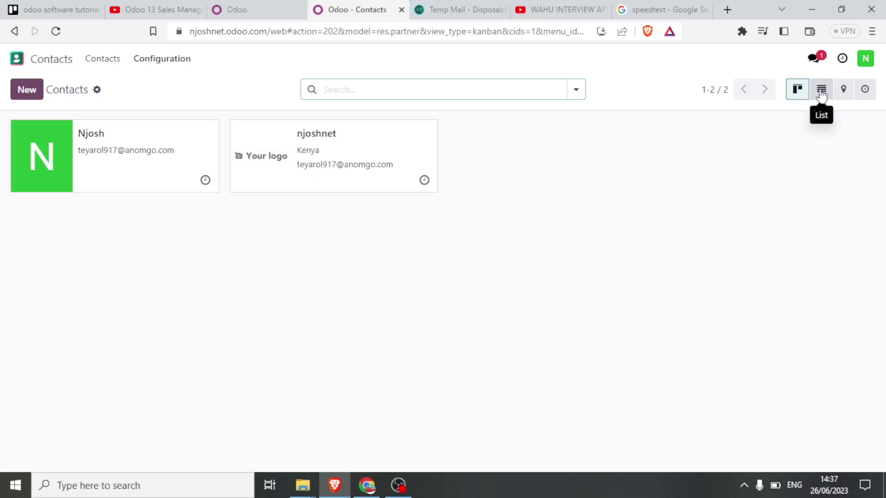
{"action": "left_click", "coordinate": [821, 90]}
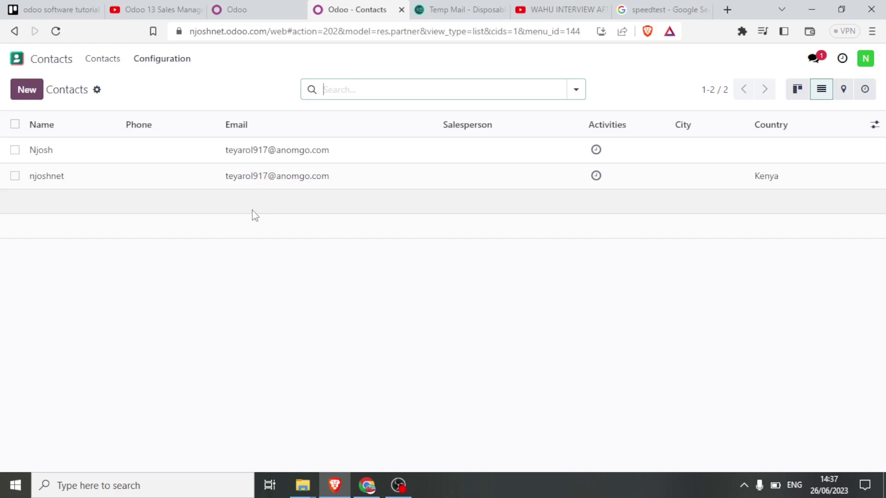
{"action": "left_click", "coordinate": [27, 89]}
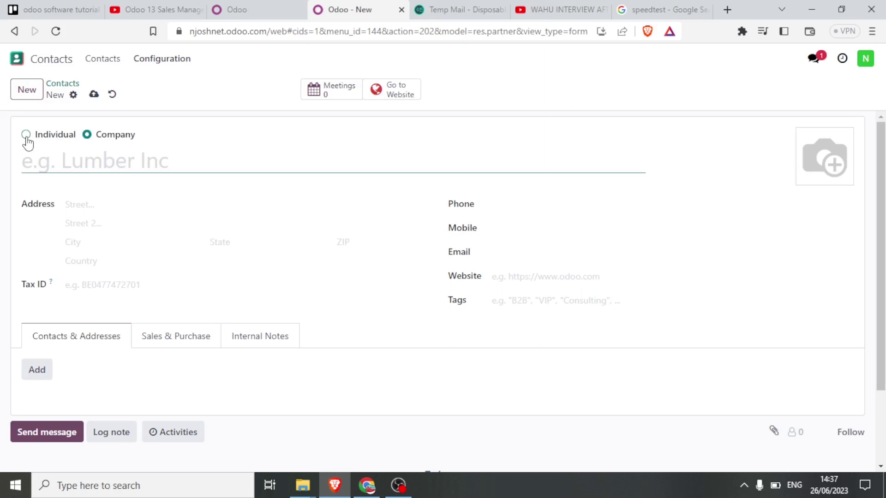
{"action": "left_click", "coordinate": [26, 135]}
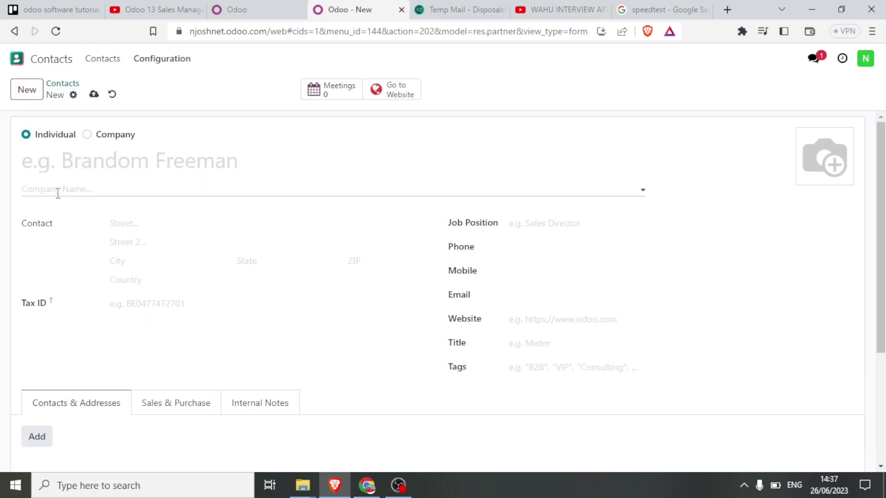
{"action": "left_click", "coordinate": [57, 189]}
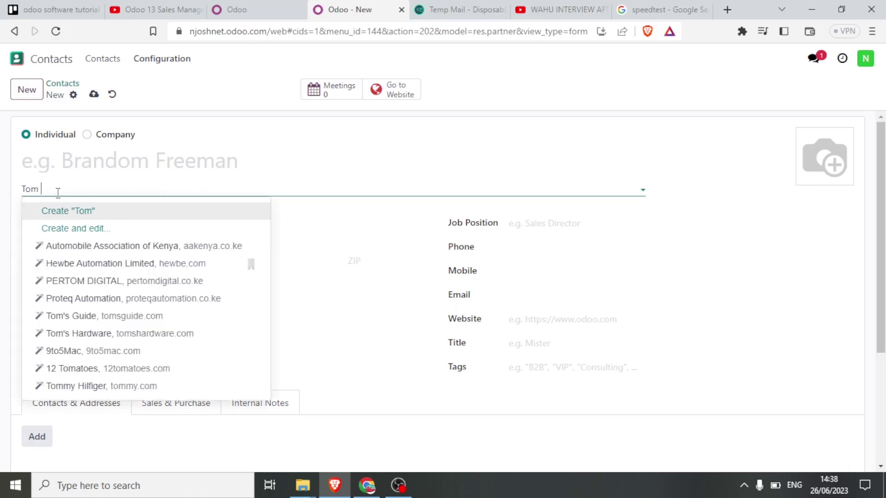
{"action": "key", "text": "Return"}
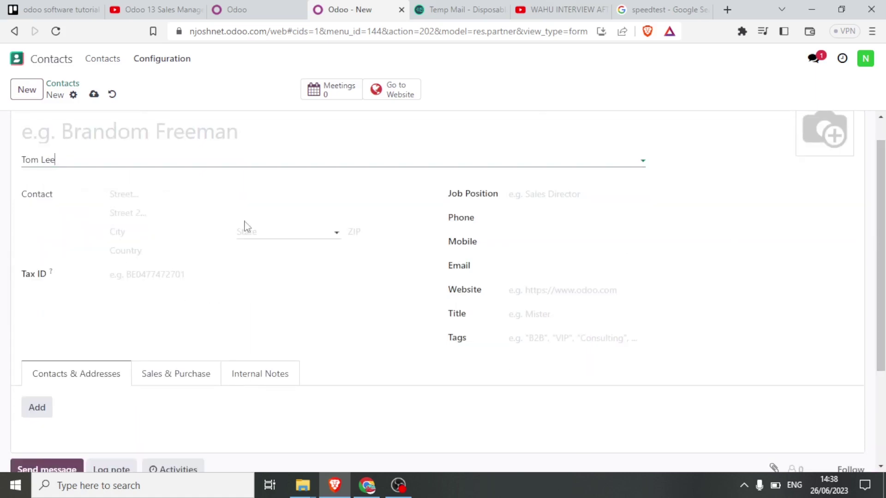
{"action": "left_click", "coordinate": [123, 193]}
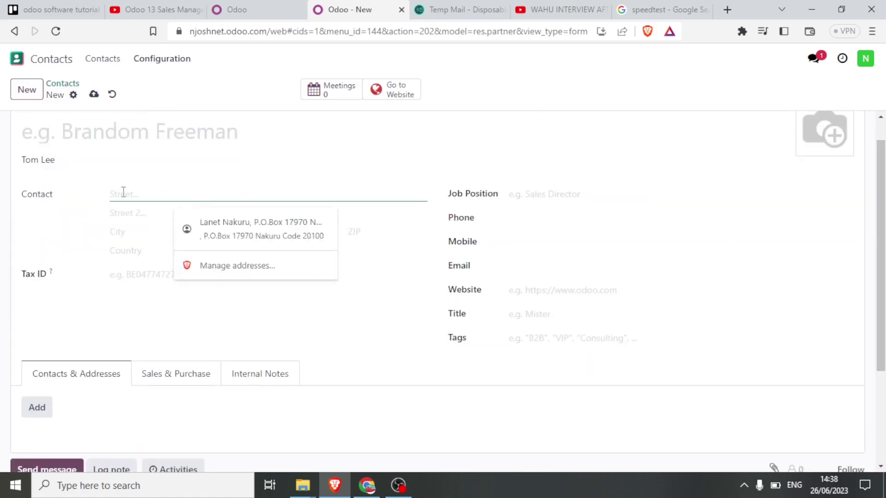
{"action": "type", "text": "ttyuu"}
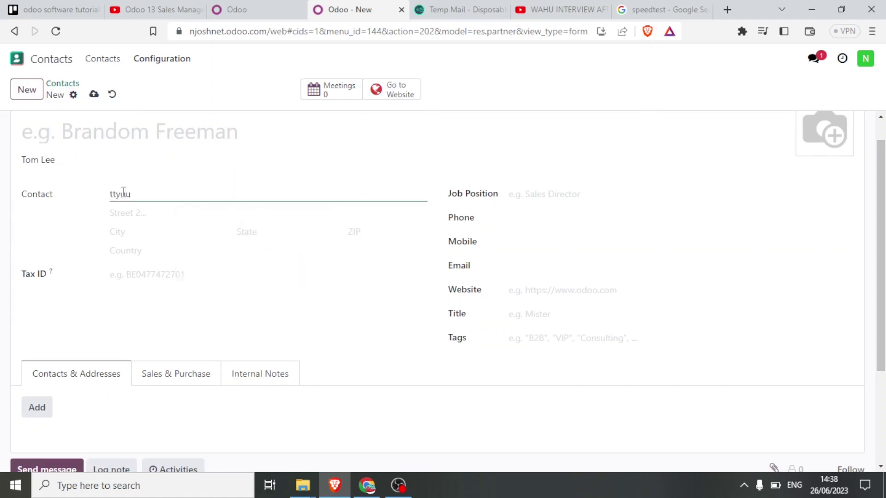
{"action": "left_click", "coordinate": [112, 274]}
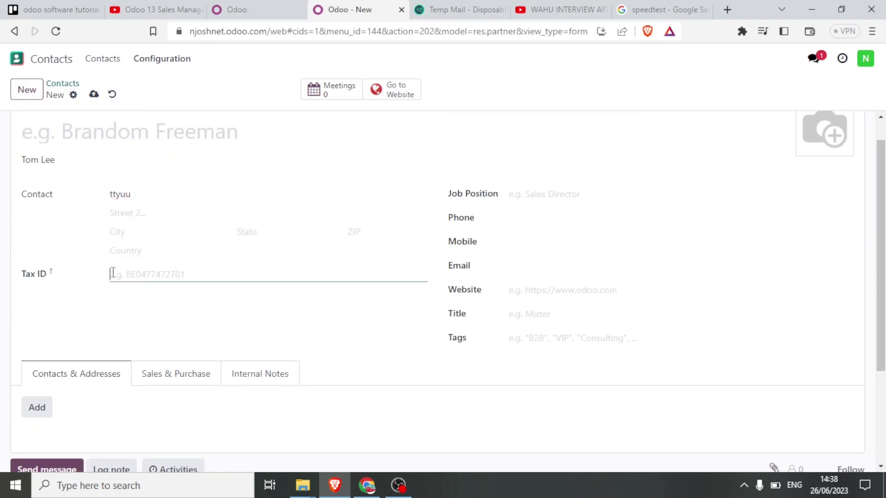
{"action": "left_click", "coordinate": [521, 241]}
{"action": "left_click", "coordinate": [514, 266]}
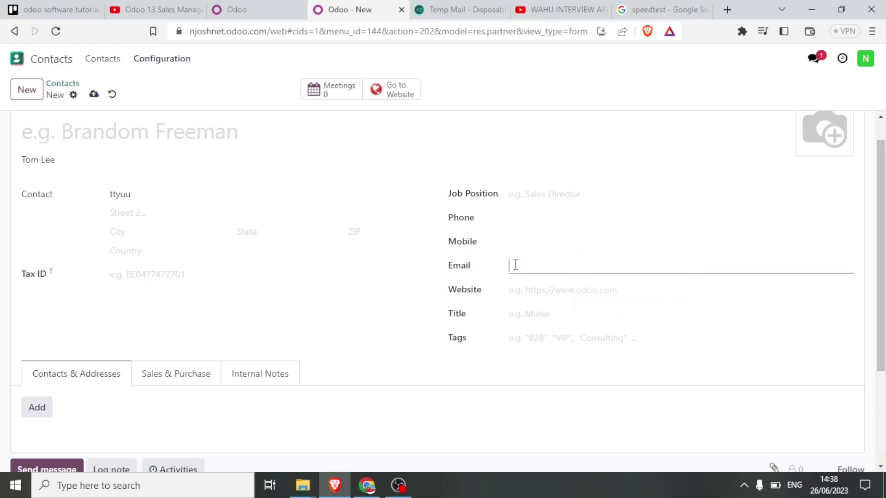
{"action": "left_click", "coordinate": [512, 292]}
{"action": "left_click", "coordinate": [514, 315]}
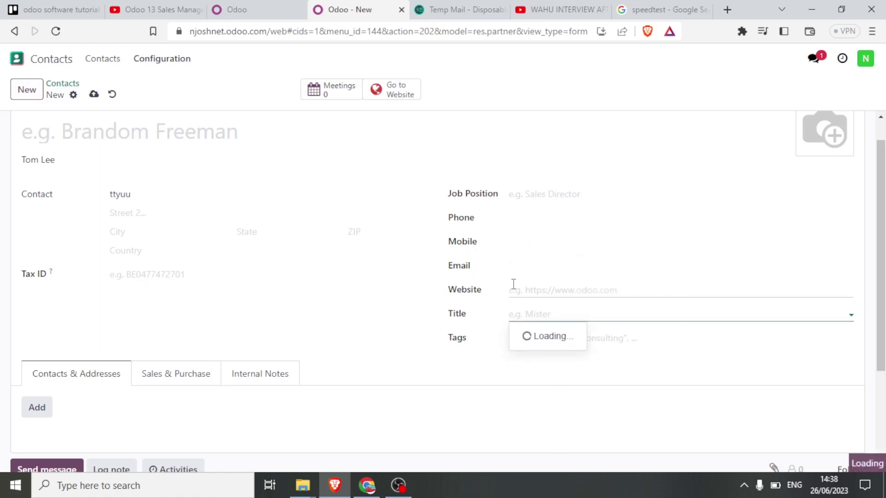
{"action": "left_click", "coordinate": [514, 269]}
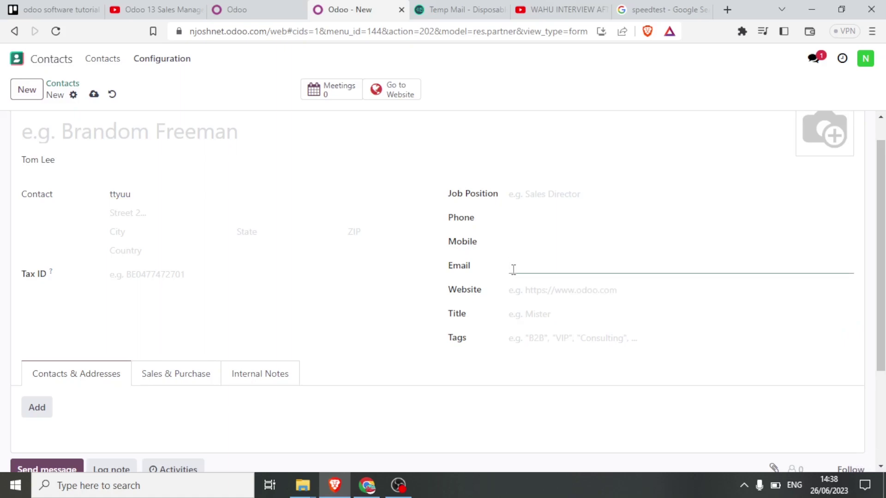
{"action": "key", "text": "ctrl+v"}
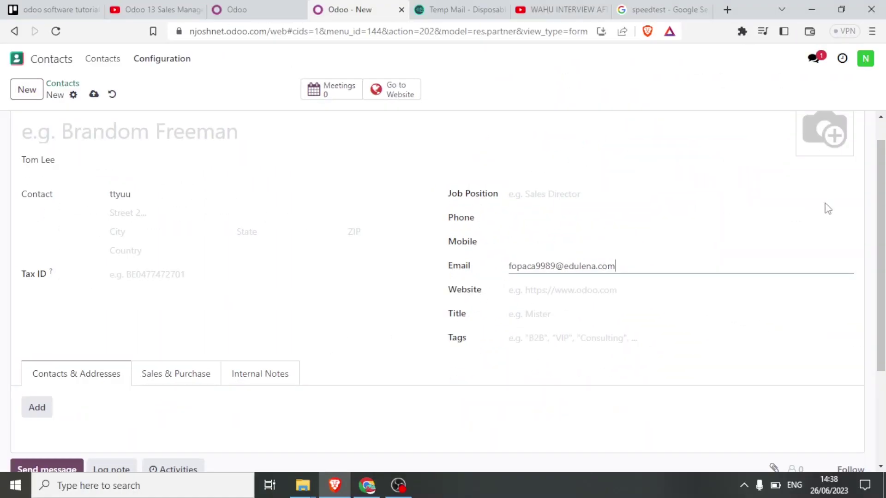
Step: Enter the phone number, add and save an extra address, and try saving the contact
{"action": "left_click", "coordinate": [522, 217]}
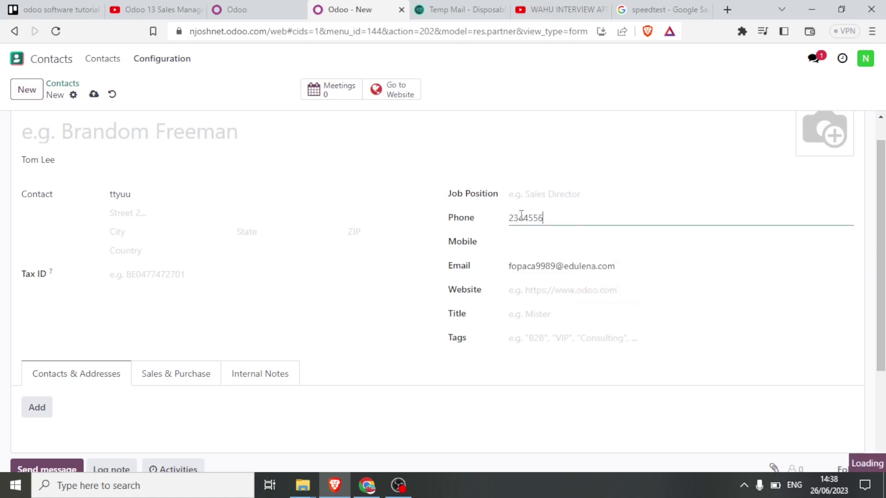
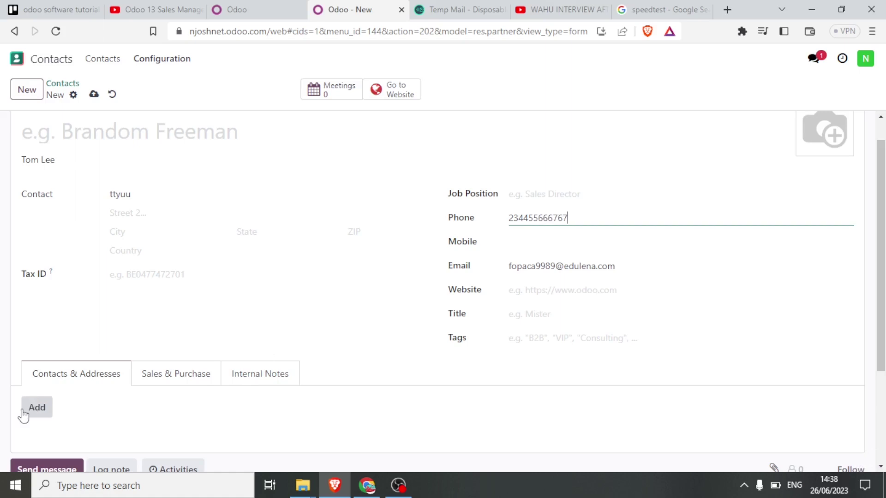
{"action": "left_click", "coordinate": [36, 408]}
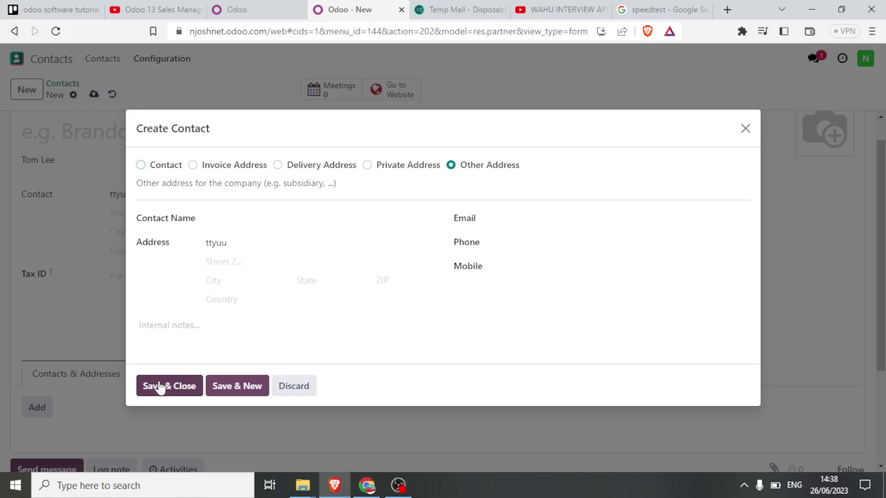
{"action": "left_click", "coordinate": [159, 386]}
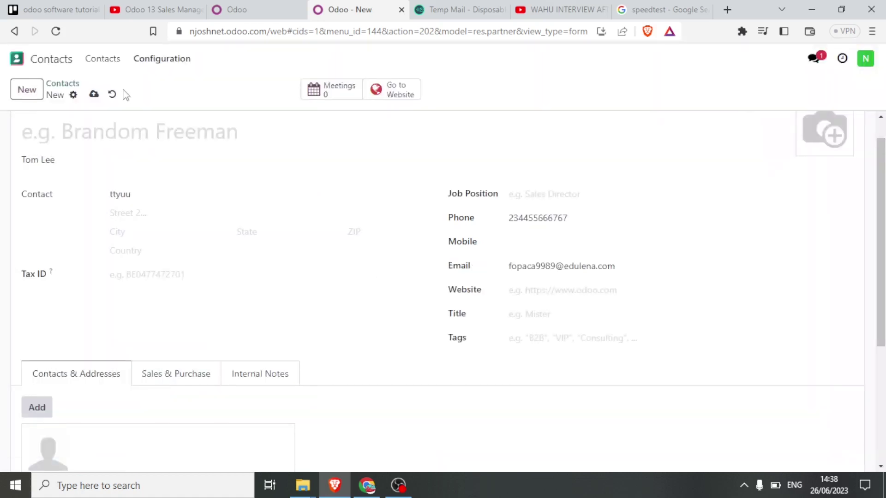
{"action": "left_click", "coordinate": [102, 59]}
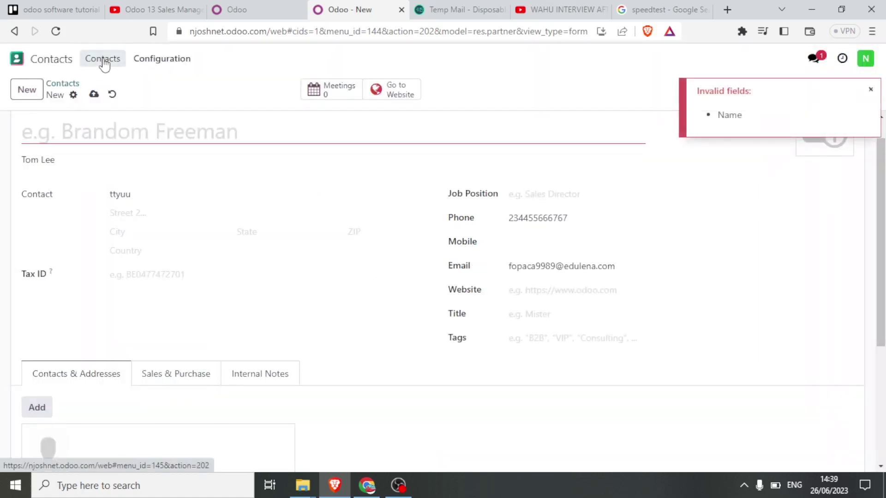
{"action": "left_click", "coordinate": [103, 59]}
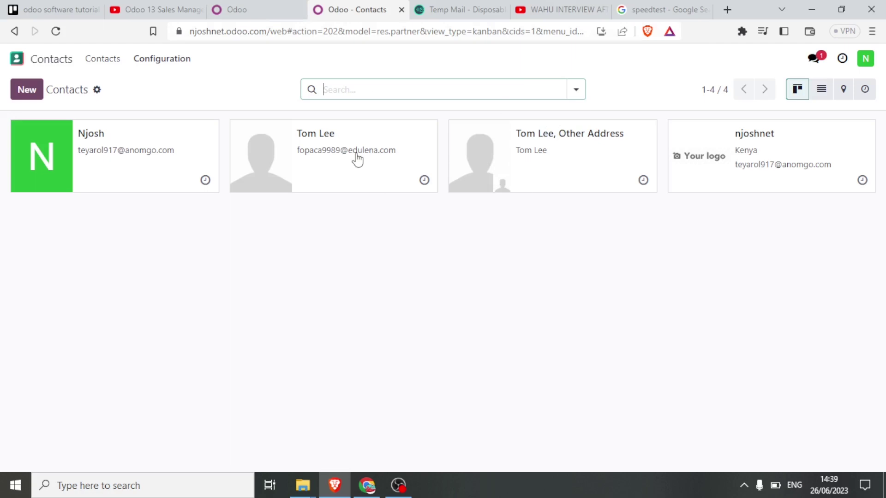
{"action": "left_click", "coordinate": [822, 90]}
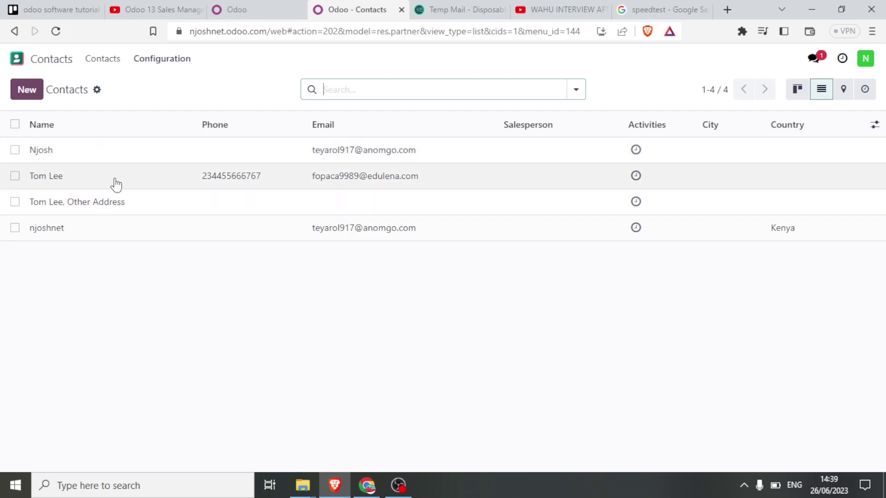
{"action": "left_click", "coordinate": [45, 176]}
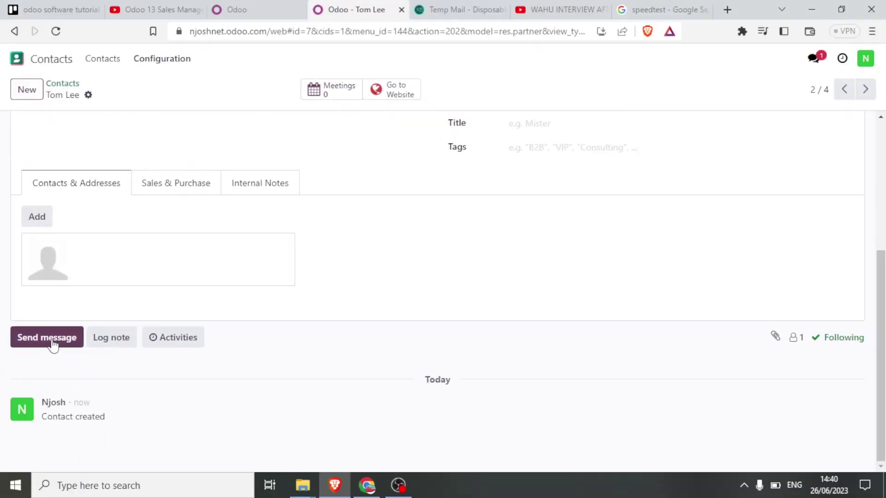
{"action": "left_click", "coordinate": [113, 340]}
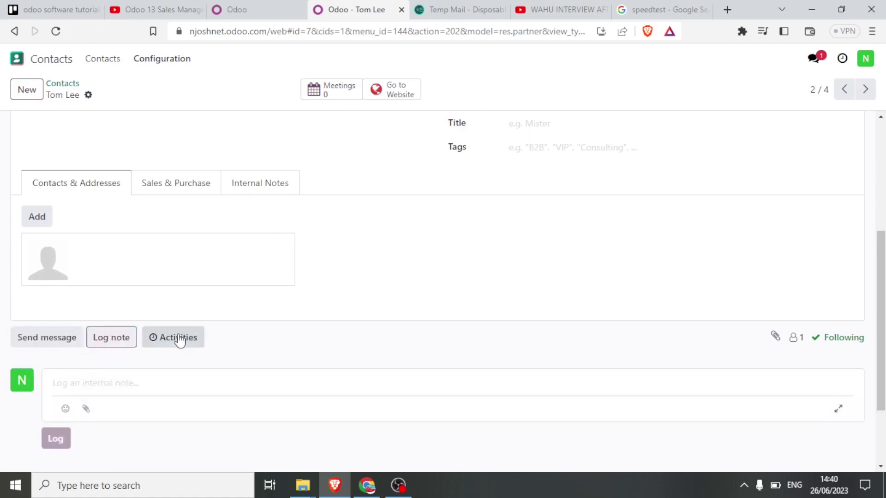
{"action": "left_click", "coordinate": [73, 340]}
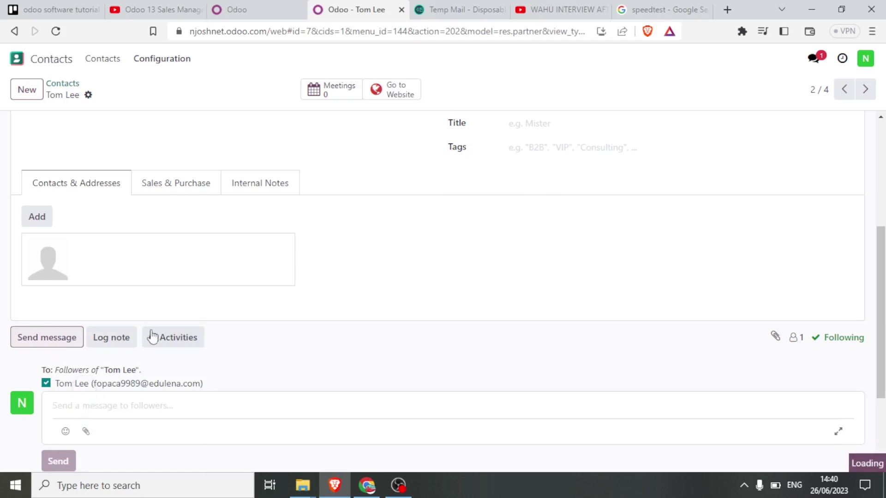
{"action": "left_click", "coordinate": [46, 338]}
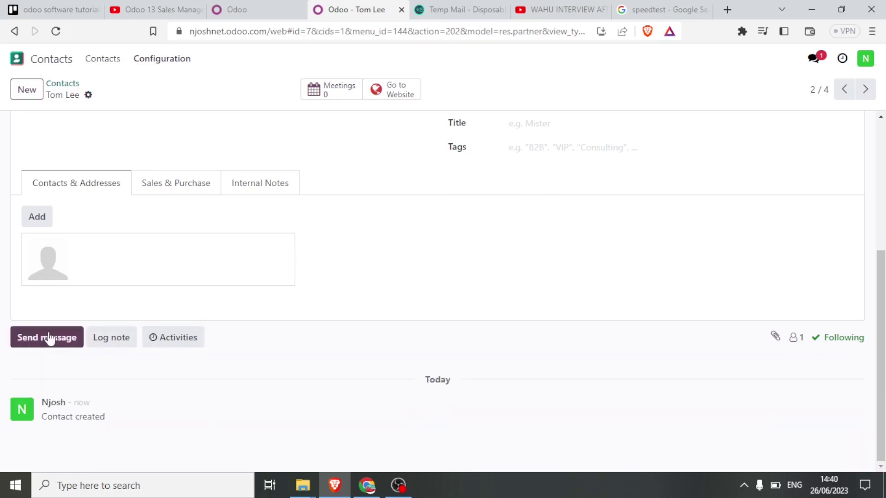
{"action": "left_click", "coordinate": [49, 338]}
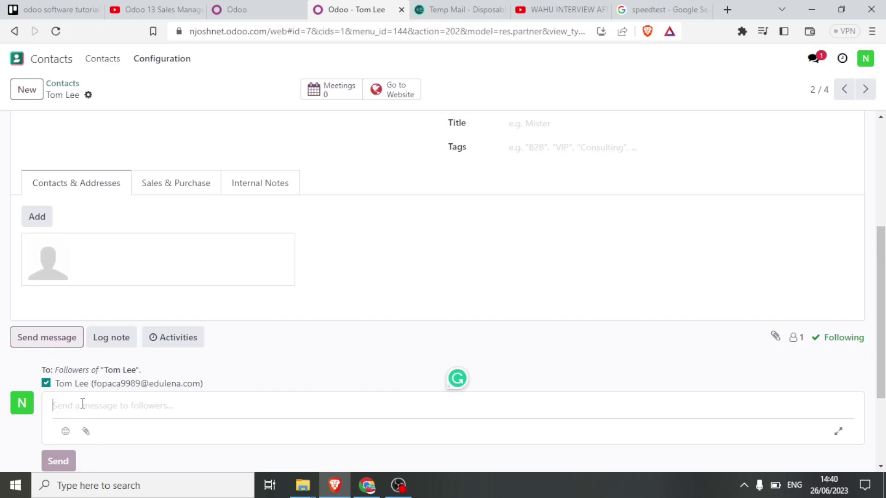
{"action": "type", "text": "Hi Tom"}
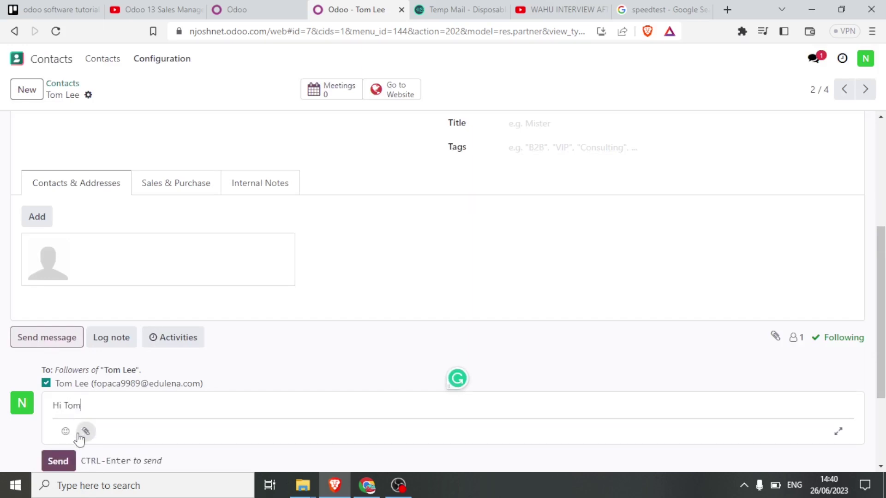
{"action": "scroll", "coordinate": [443, 312], "scroll_direction": "down", "scroll_amount": 3}
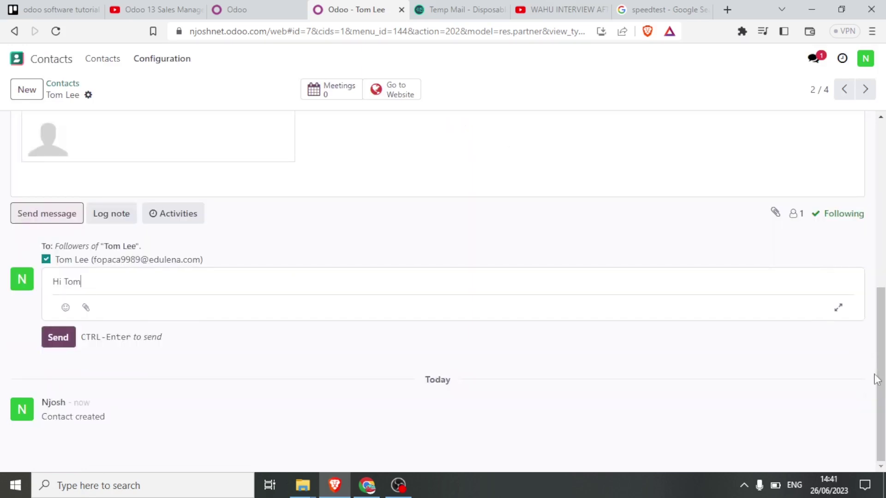
{"action": "left_click", "coordinate": [65, 342]}
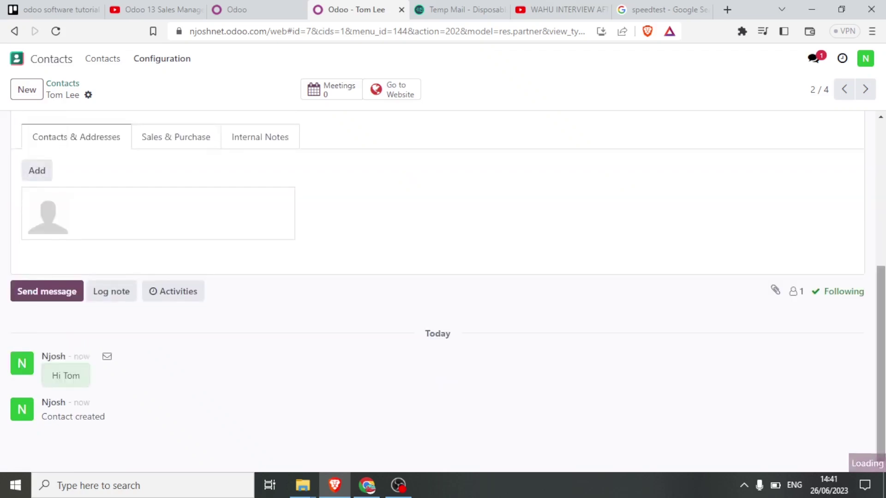
{"action": "left_click_drag", "start_coordinate": [881, 365], "coordinate": [881, 312]}
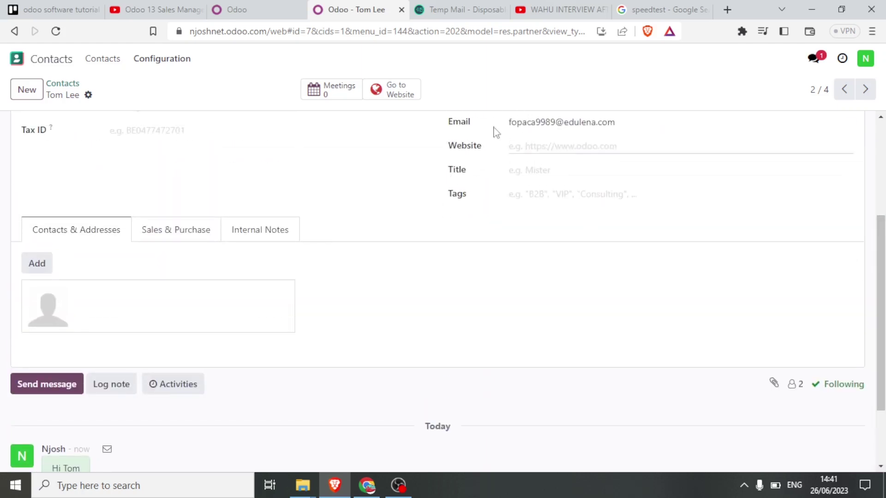
{"action": "left_click_drag", "start_coordinate": [881, 304], "coordinate": [883, 317]}
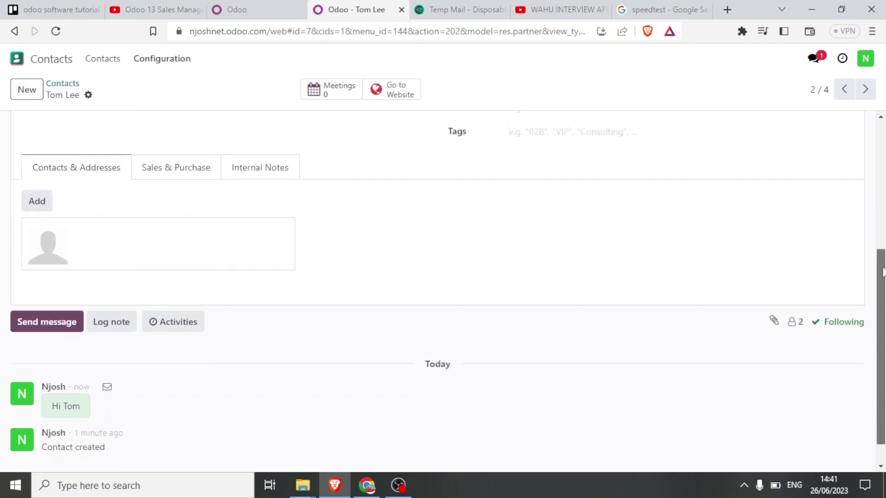
{"action": "mouse_move", "coordinate": [464, 457]}
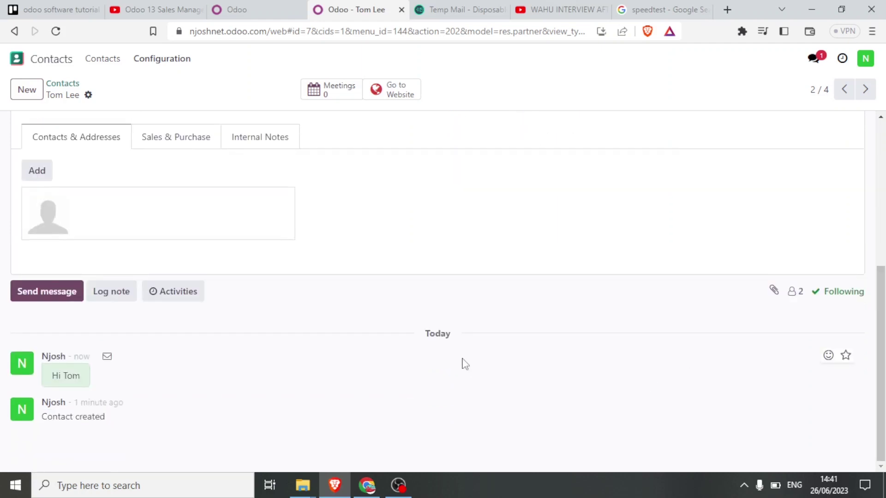
{"action": "left_click", "coordinate": [119, 294]}
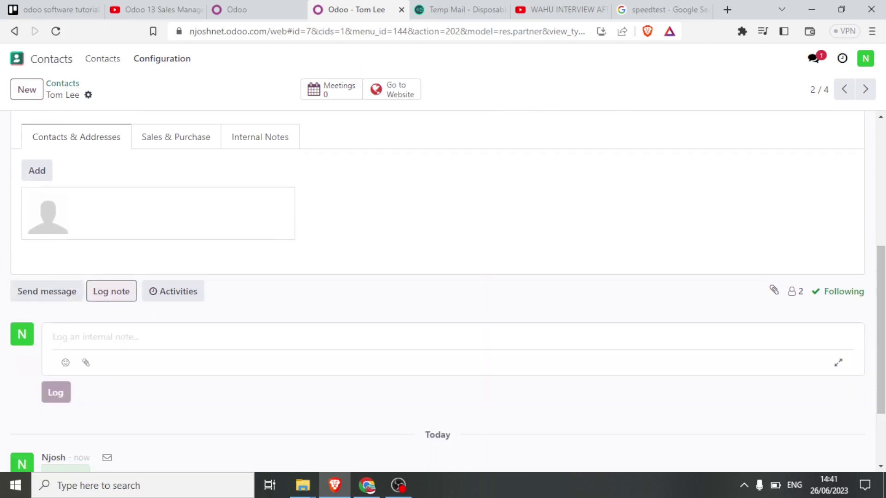
{"action": "scroll", "coordinate": [161, 412], "scroll_direction": "down", "scroll_amount": 2}
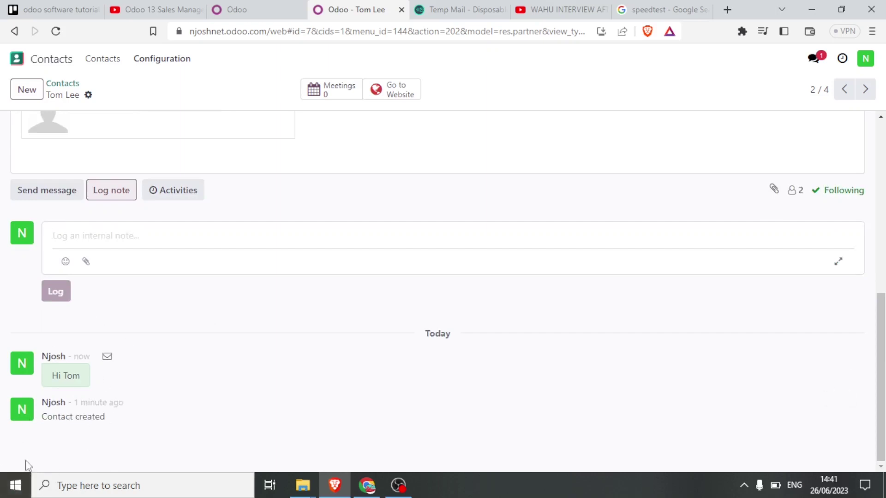
{"action": "left_click", "coordinate": [178, 190]}
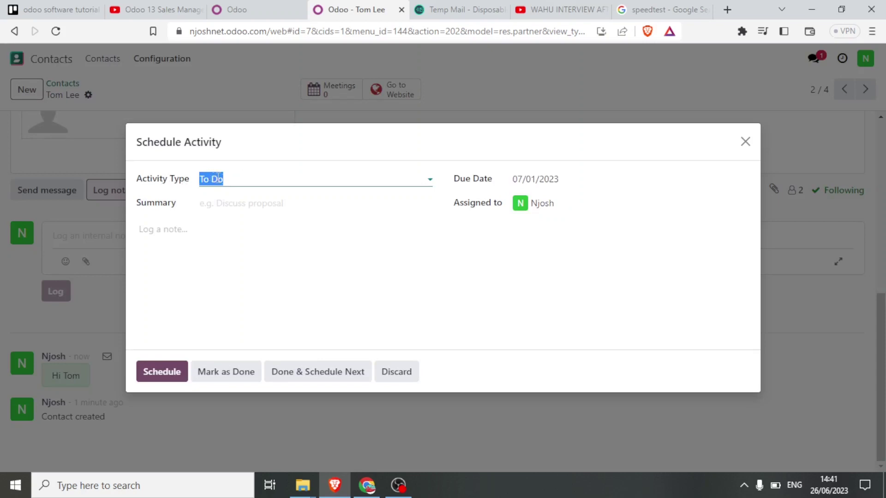
Step: Make the activity a Meeting with summary 'Purchases' and move to the calendar to schedule it
{"action": "left_click", "coordinate": [429, 180]}
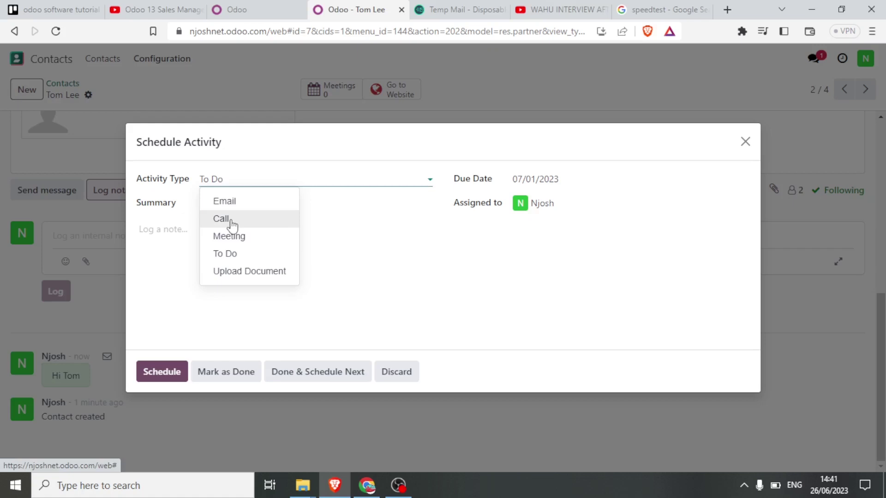
{"action": "left_click", "coordinate": [229, 236]}
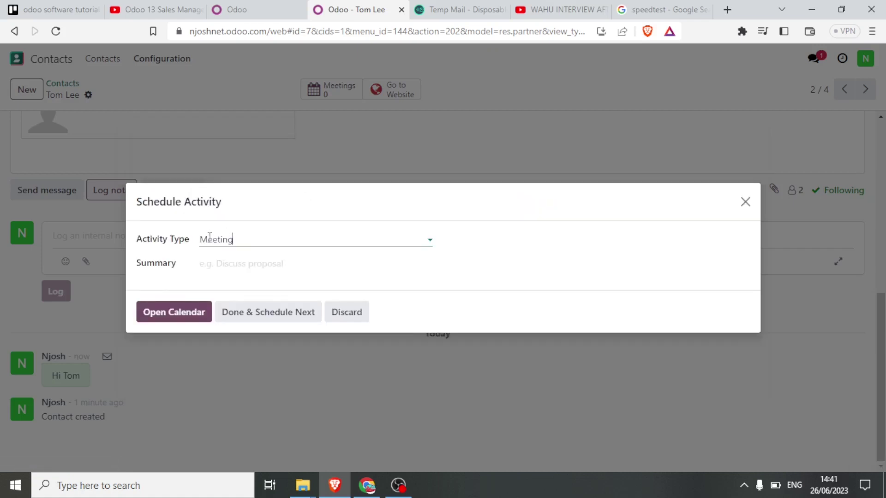
{"action": "left_click", "coordinate": [211, 263]}
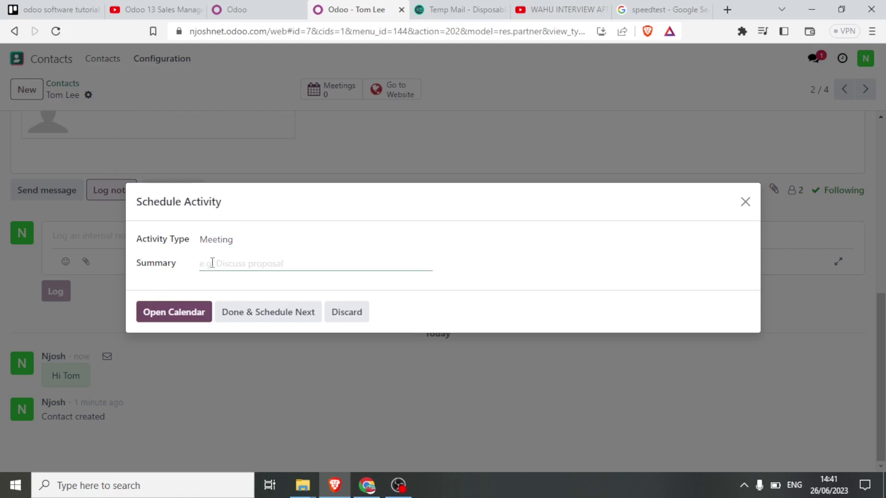
{"action": "type", "text": "S"}
{"action": "key", "text": "BackSpace"}
{"action": "key", "text": "BackSpace"}
{"action": "type", "text": "P"}
{"action": "left_click", "coordinate": [184, 317]}
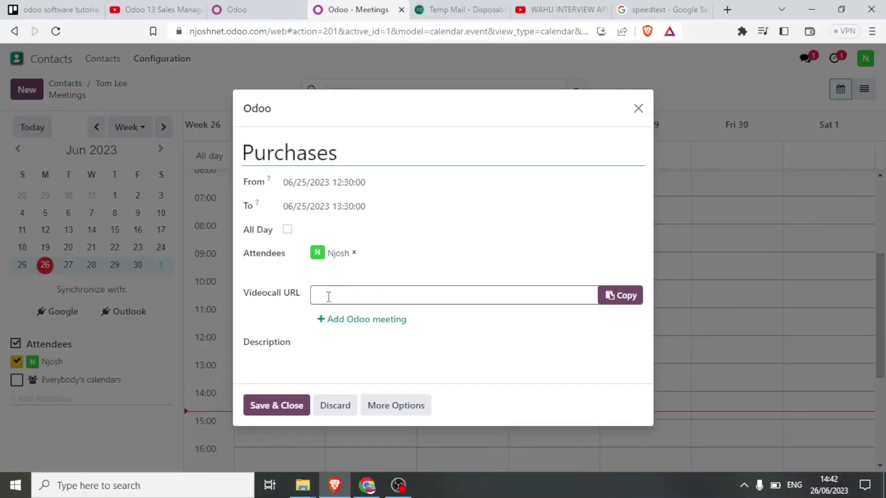
Step: Paste the contact's email as the videocall link and save the Purchases meeting (25 June, 12:30–13:30)
{"action": "left_click", "coordinate": [328, 296]}
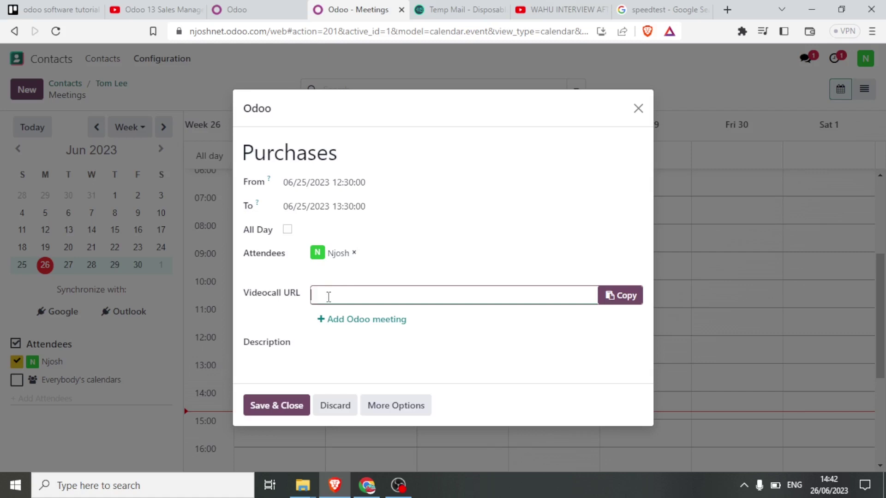
{"action": "key", "text": "ctrl+v"}
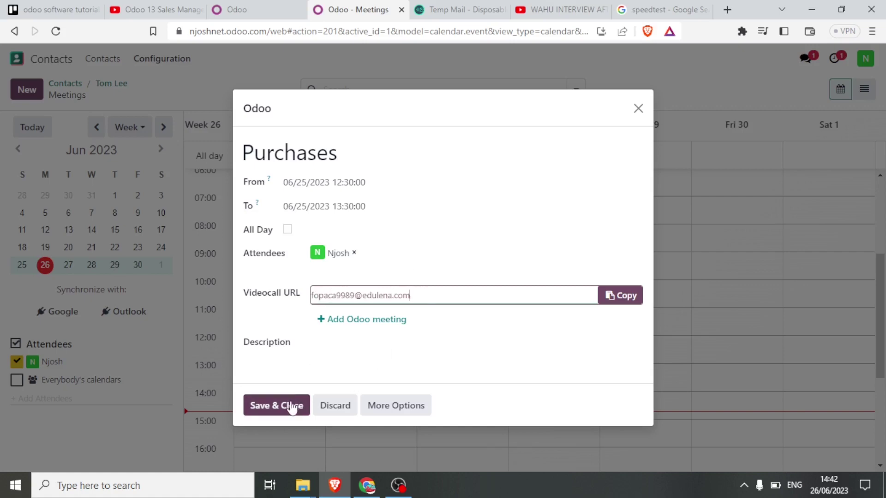
{"action": "left_click", "coordinate": [276, 405]}
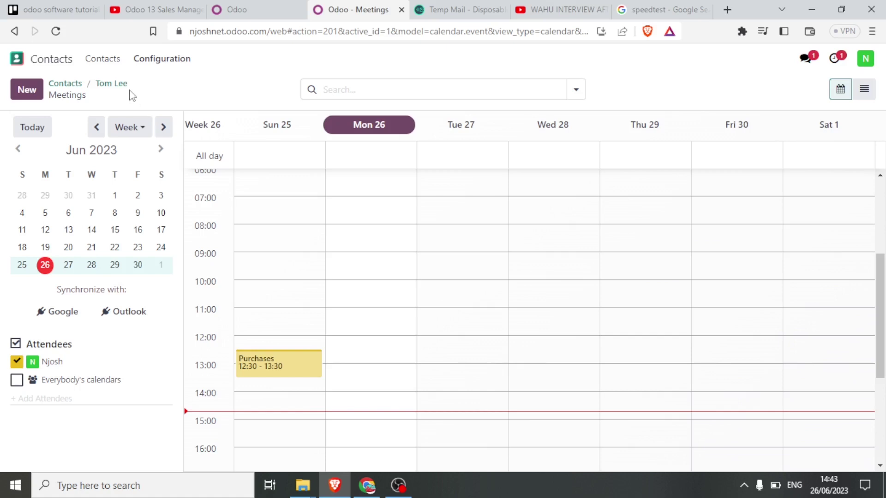
Step: Go back to the home menu and open Apps to view the installable modules
{"action": "left_click", "coordinate": [15, 31]}
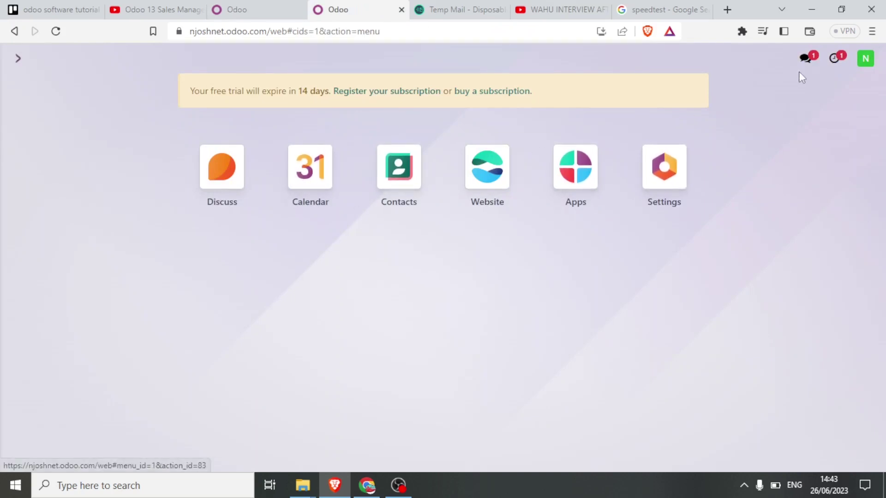
{"action": "left_click", "coordinate": [575, 166]}
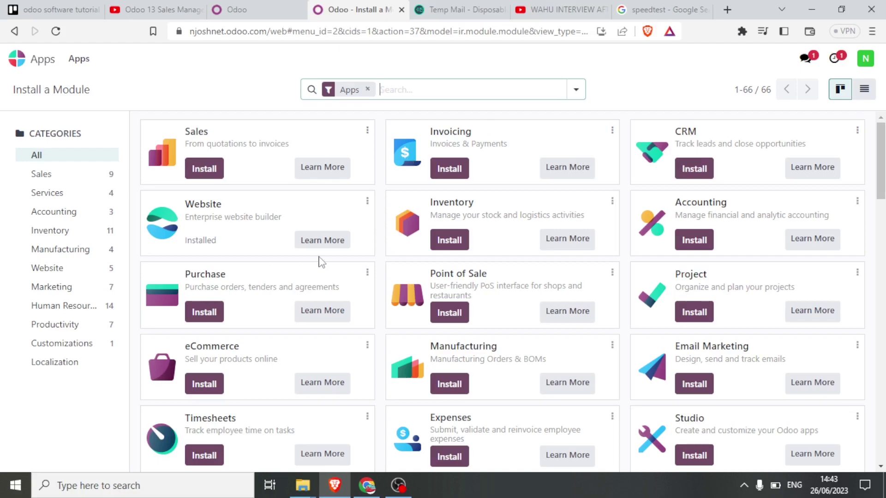
{"action": "mouse_move", "coordinate": [881, 156]}
{"action": "left_mouse_down"}
{"action": "mouse_move", "coordinate": [880, 415]}
{"action": "mouse_move", "coordinate": [865, 197]}
{"action": "left_mouse_up"}
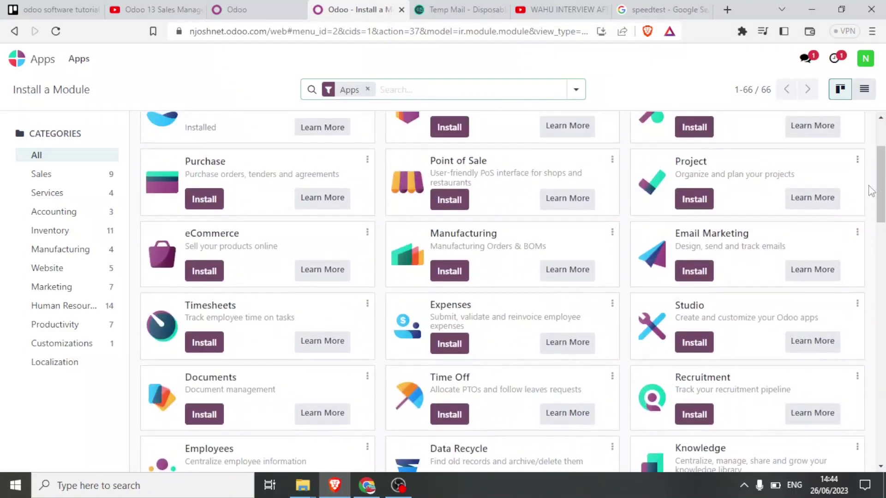
{"action": "scroll", "coordinate": [871, 189], "scroll_direction": "up", "scroll_amount": 3}
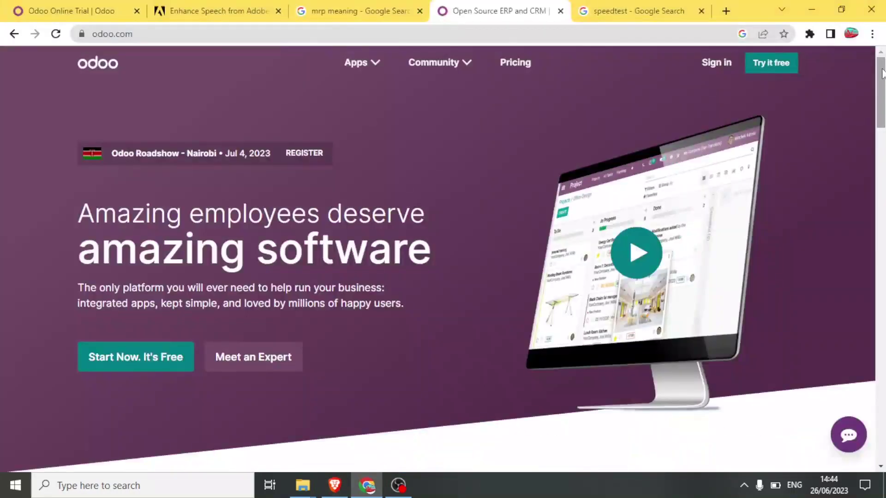
{"action": "left_click_drag", "start_coordinate": [882, 72], "coordinate": [880, 94]}
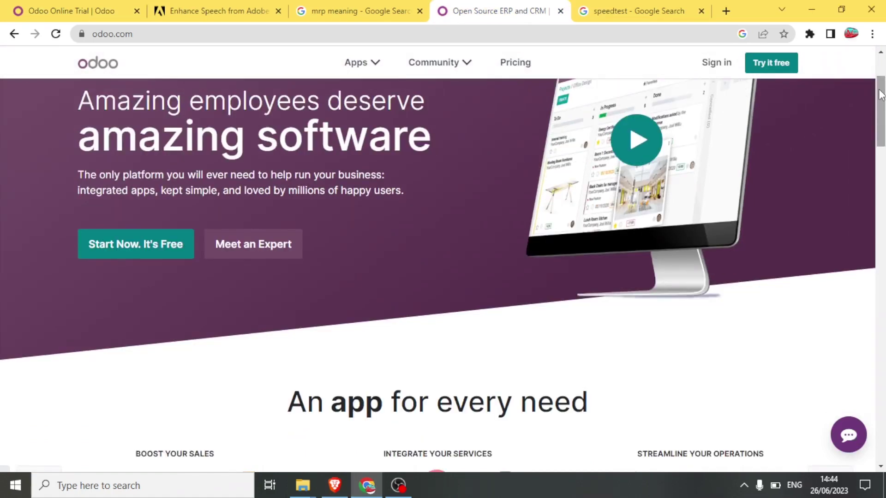